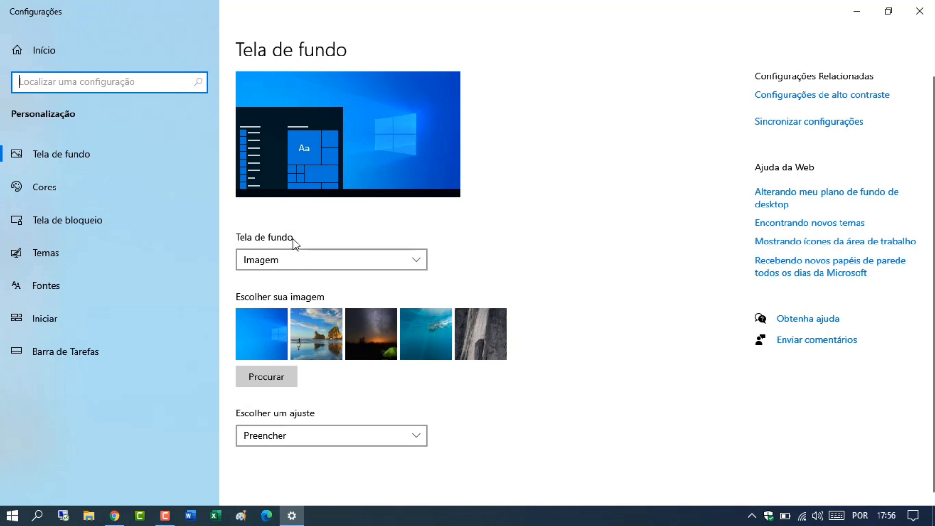
Keep the background type as Imagem, choose the beach runner picture as wallpaper, and check it on the desktop before returning to Settings.
click(284, 258)
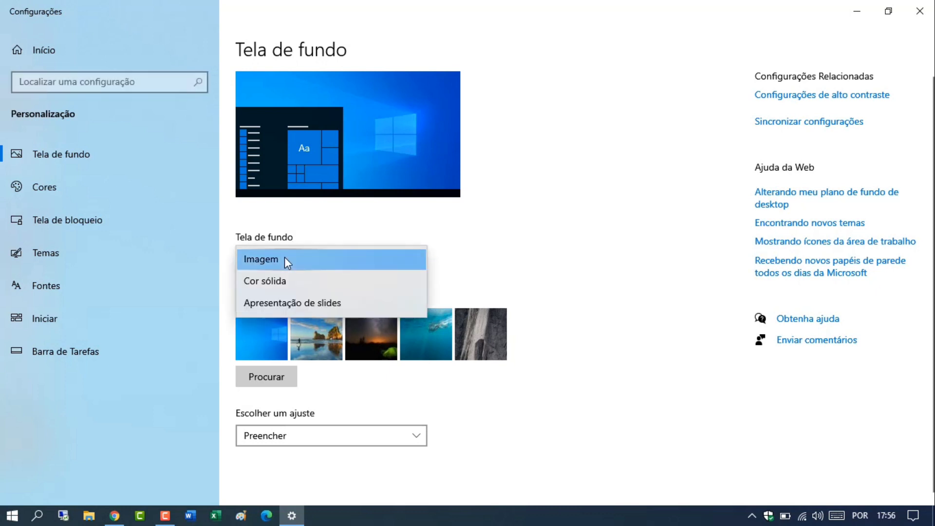
click(284, 258)
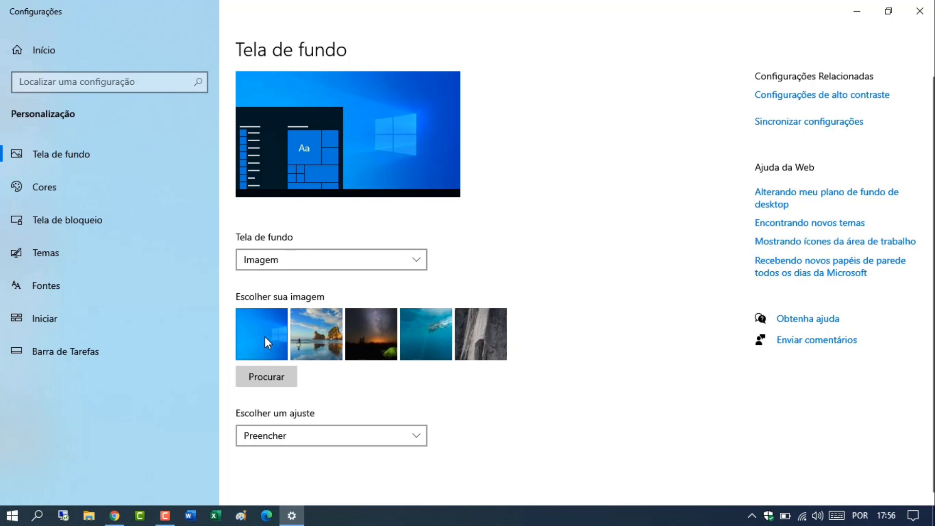
click(311, 326)
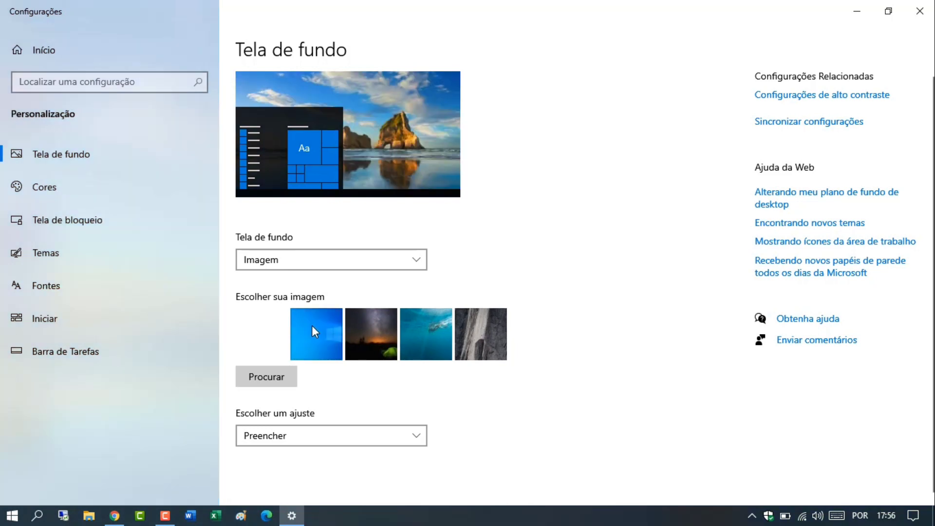
click(858, 10)
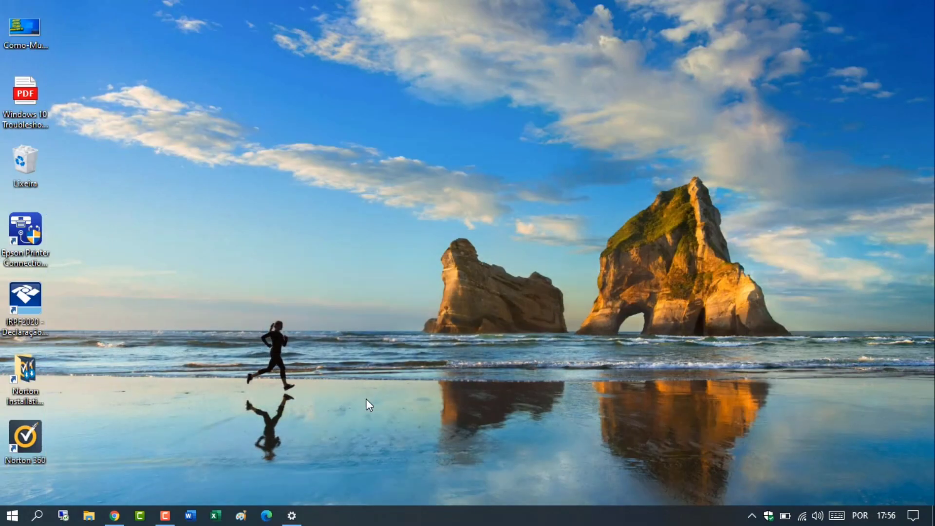
click(291, 515)
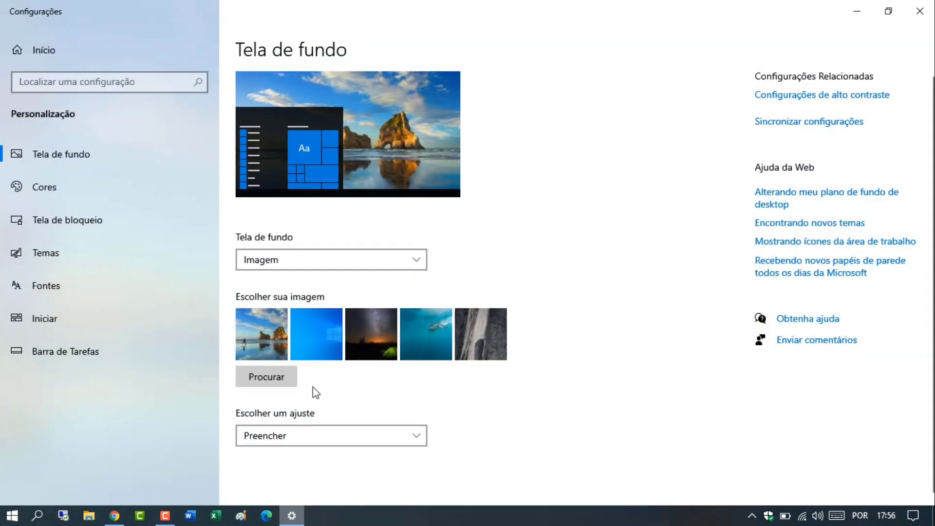
Set the night sky picture with the green tent as wallpaper and check it on the desktop.
click(370, 320)
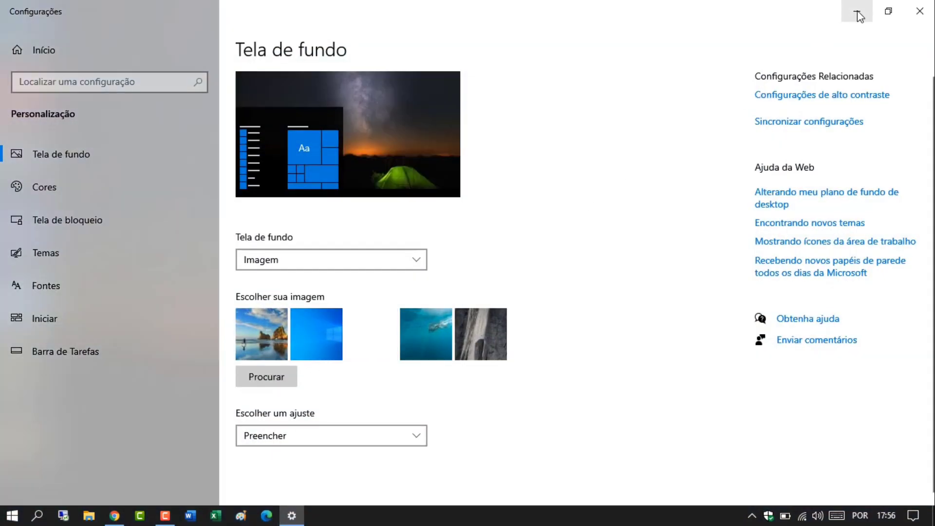
click(858, 13)
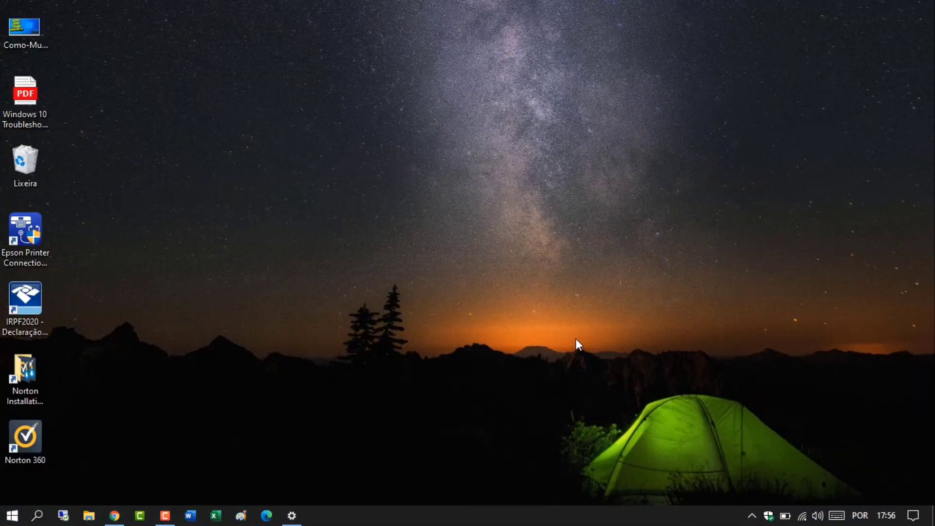
click(292, 515)
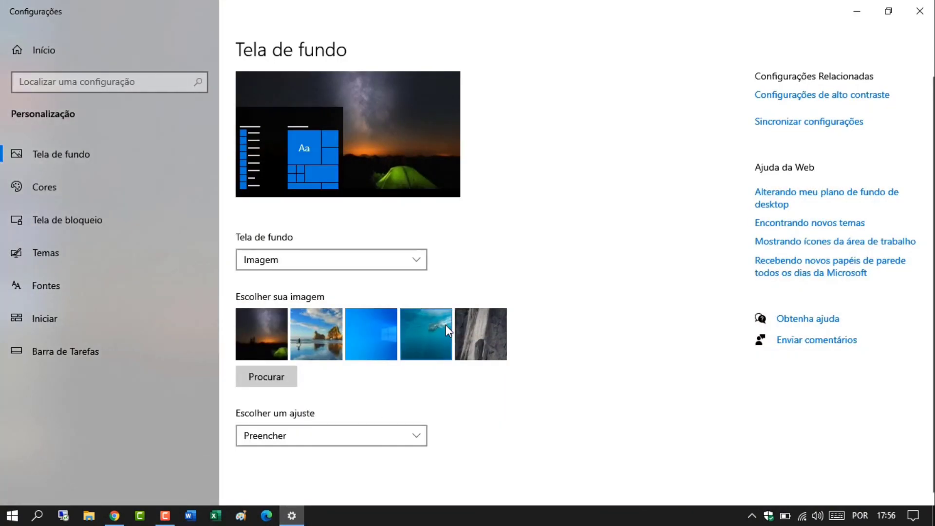
Set the underwater swimmer picture as wallpaper and check it on the desktop.
click(427, 334)
click(857, 10)
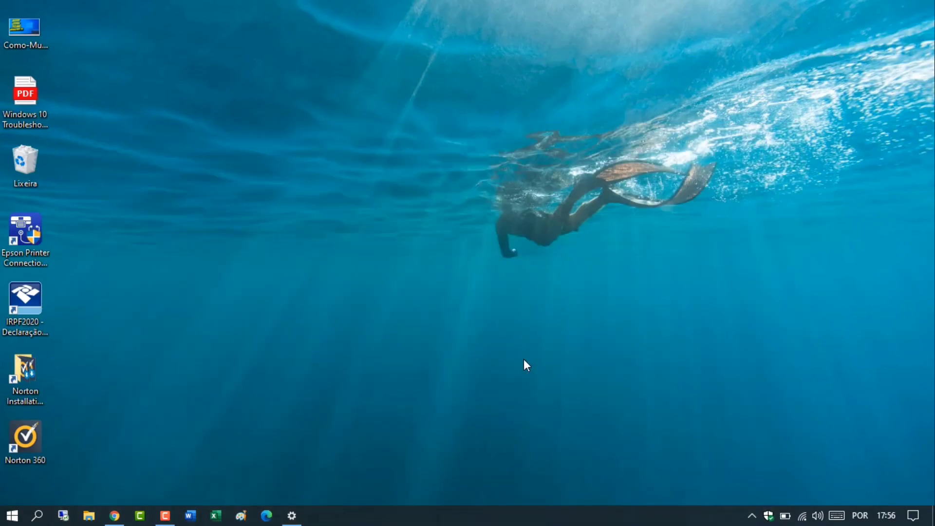
click(291, 515)
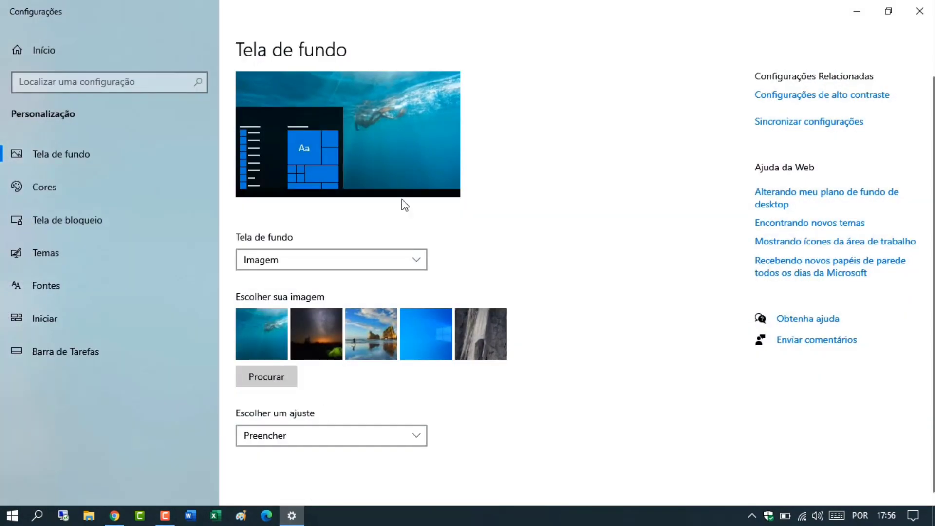
Use the Como-Mudar-o-Layoult-do-Teclado image file from the Área de Trabalho folder as wallpaper and check it on the desktop.
click(274, 378)
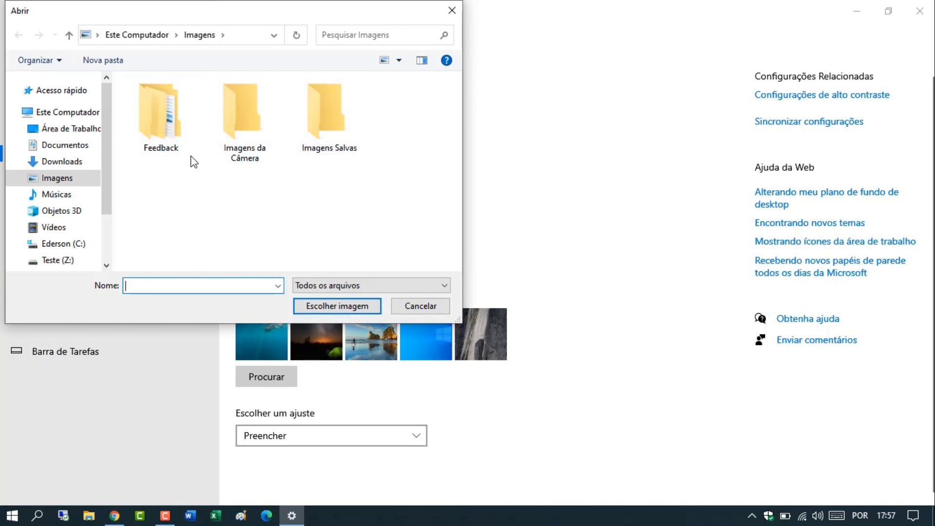
click(91, 129)
click(163, 118)
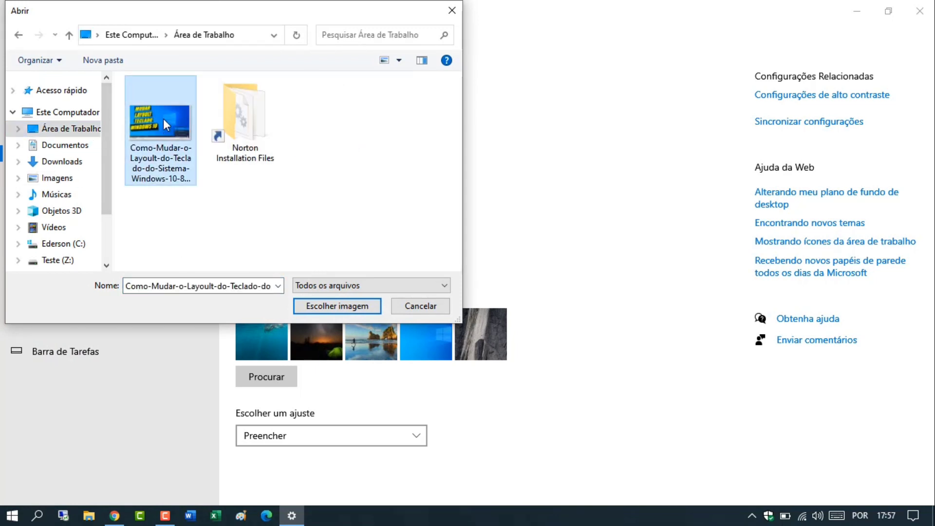
click(335, 307)
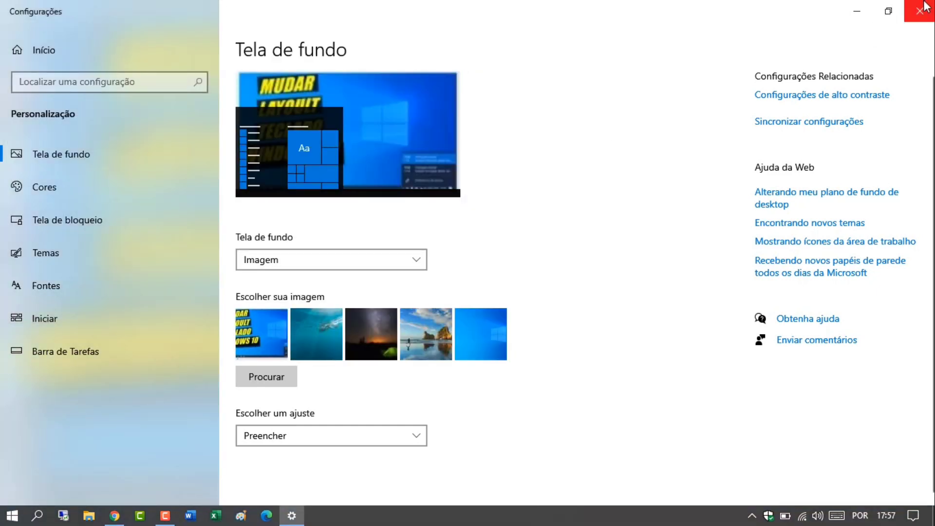
click(857, 10)
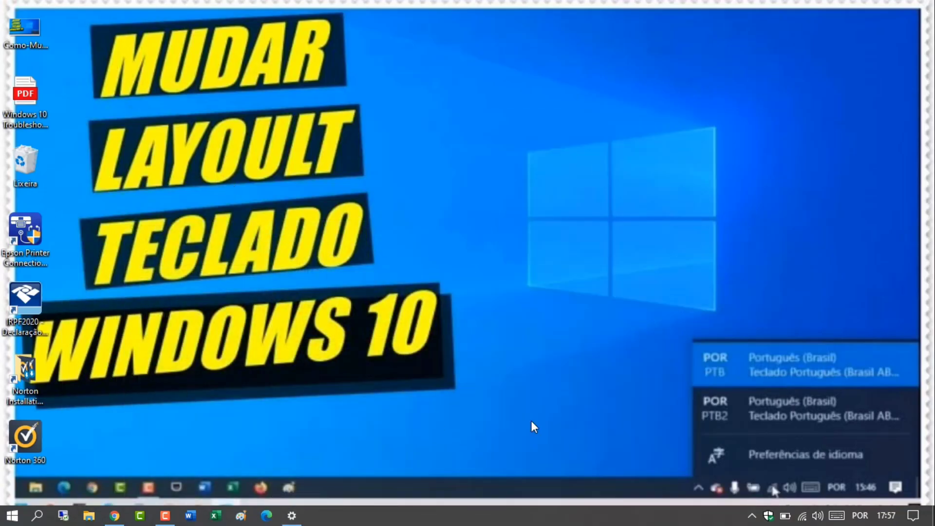
click(292, 515)
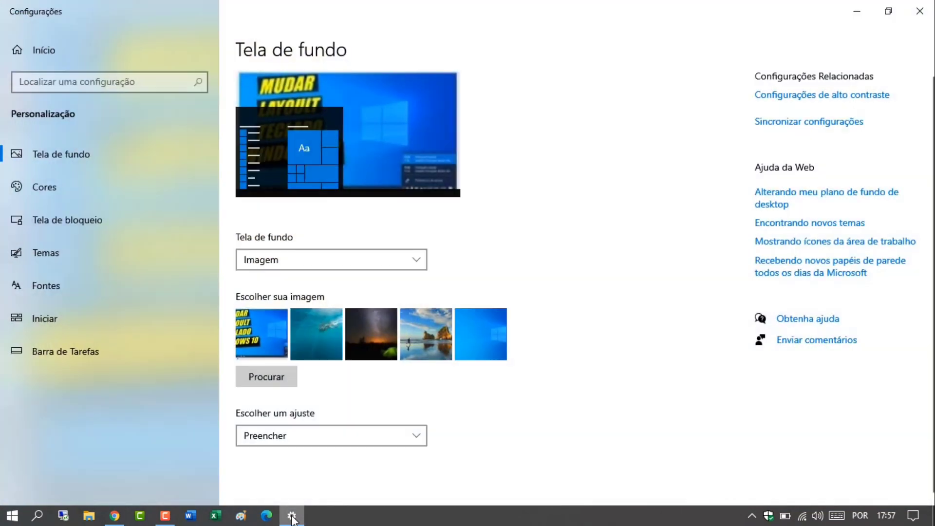
Try the Ajustar fit for the wallpaper image and switch the fit to Ampliar.
click(306, 434)
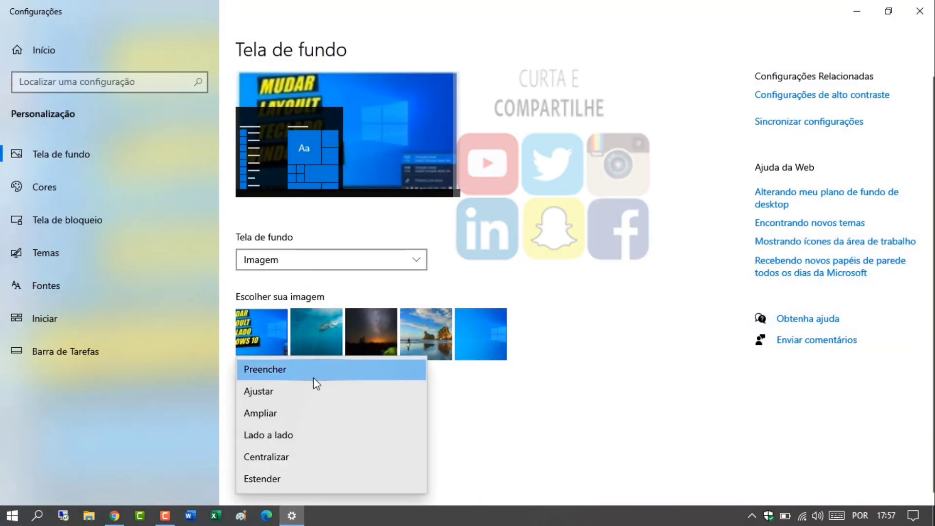
click(298, 392)
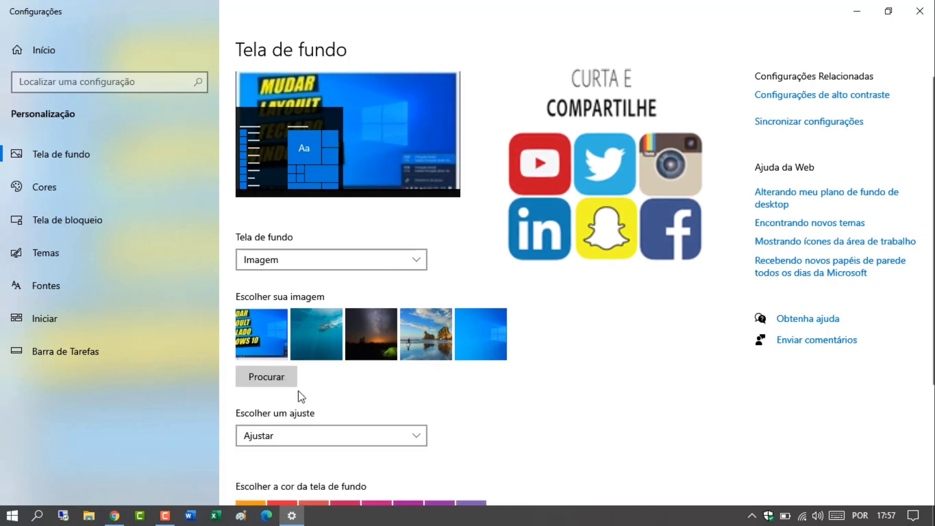
click(276, 431)
click(284, 417)
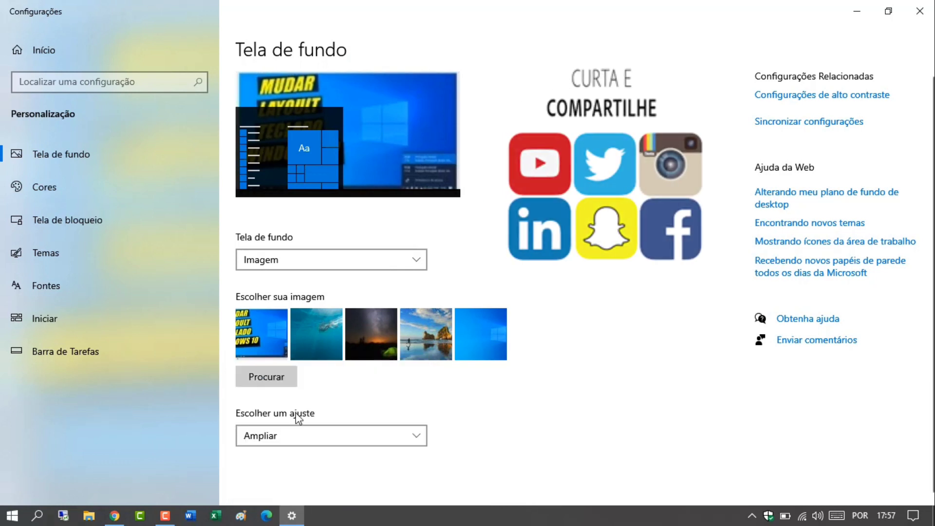
Choose the underwater swimmer picture with the Lado a lado fit and check the wallpaper on the desktop.
click(325, 329)
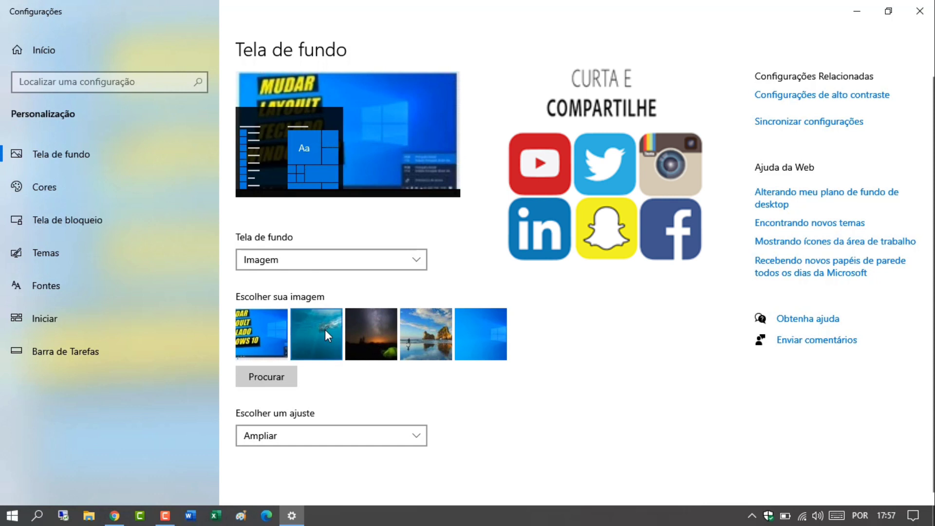
click(278, 436)
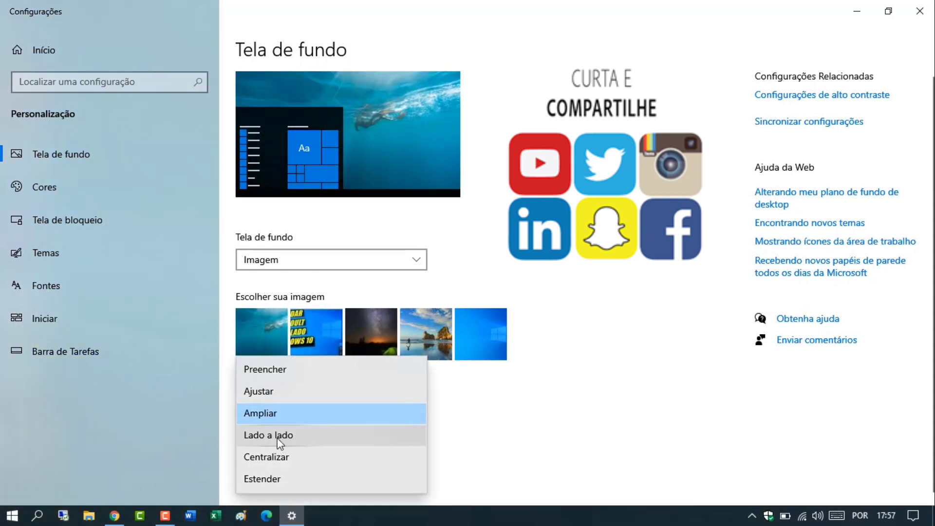
click(280, 436)
click(860, 5)
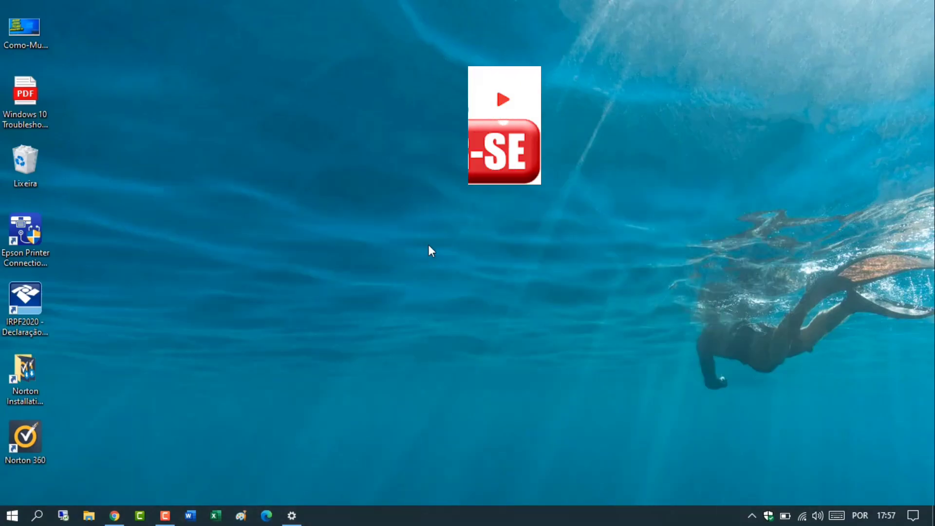
click(292, 515)
Set the wallpaper's fit to Centralizar and check it on the desktop.
click(292, 437)
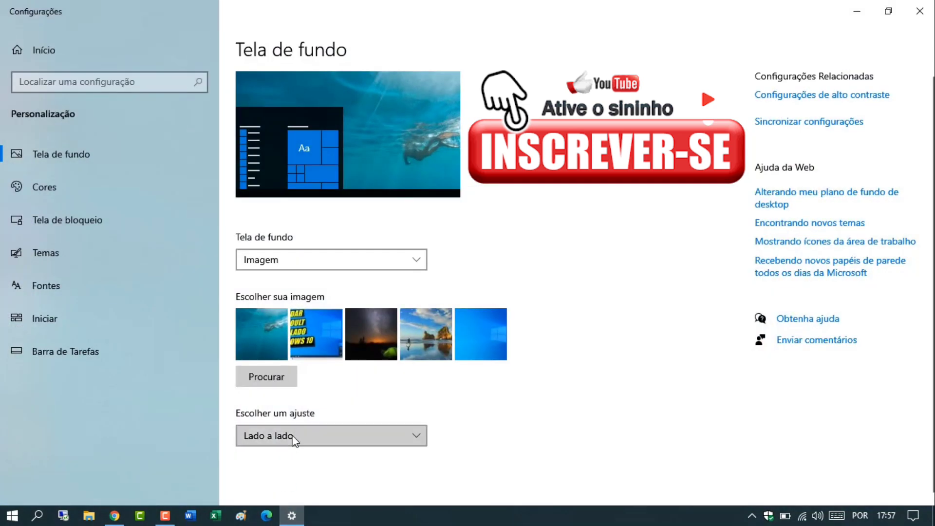
click(280, 454)
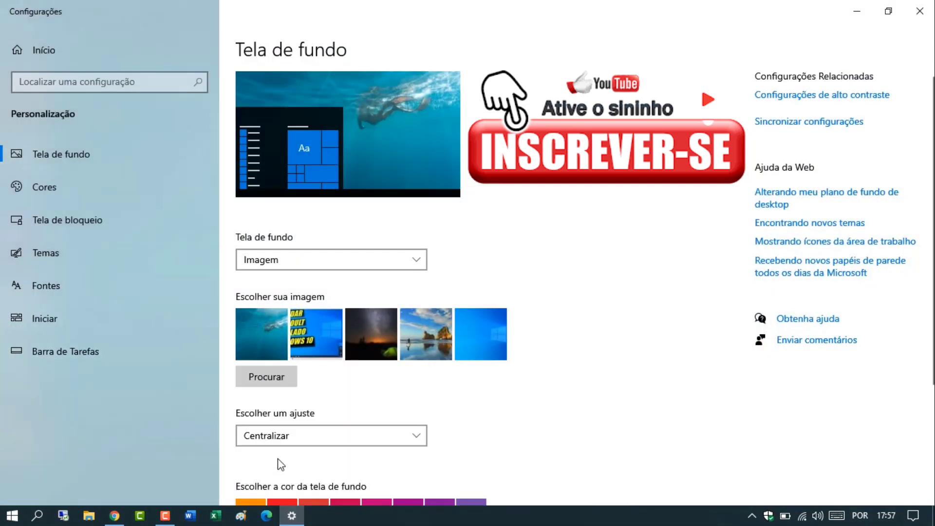
click(856, 8)
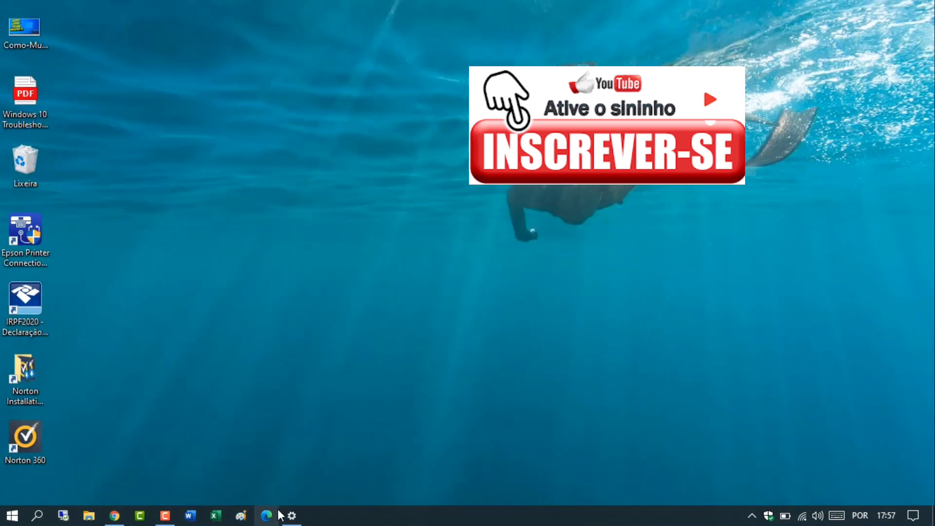
click(292, 516)
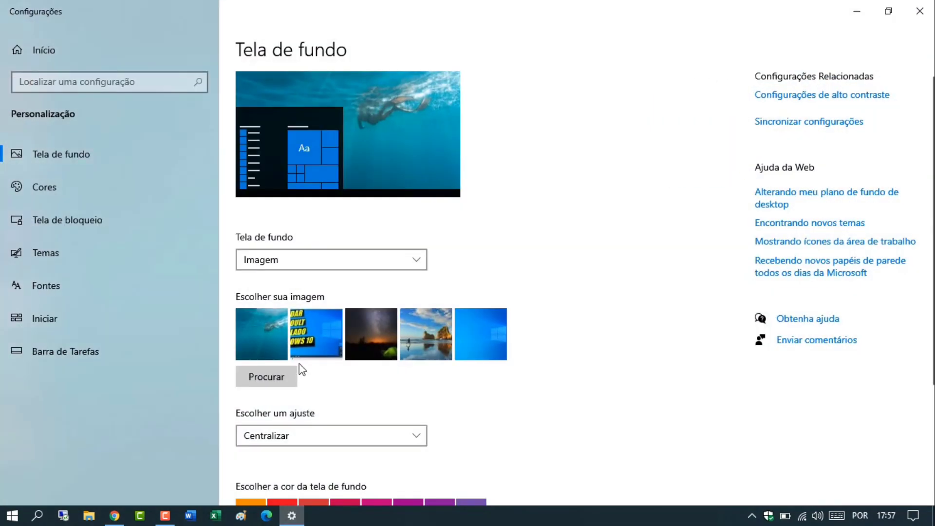
Switch the background type to Cor sólida, choose the Dourado colour, and check it on the desktop.
click(302, 262)
click(290, 277)
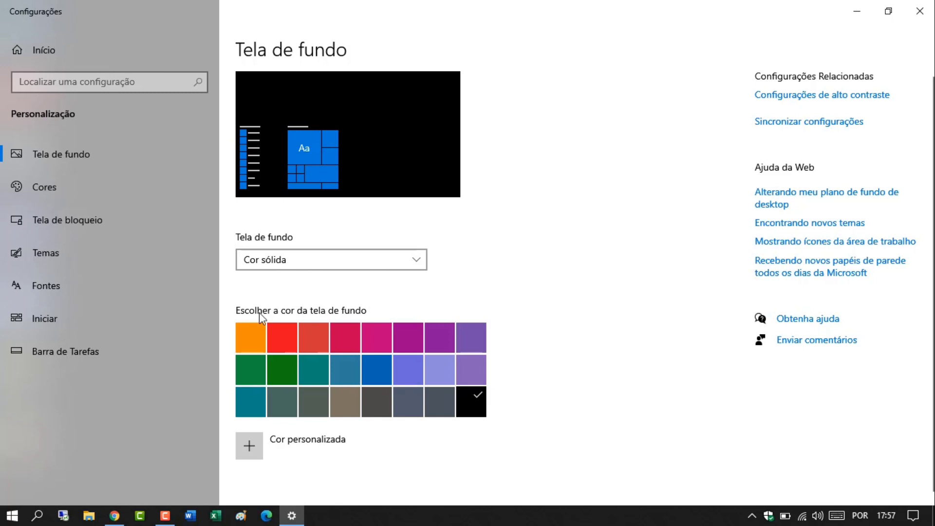
click(249, 338)
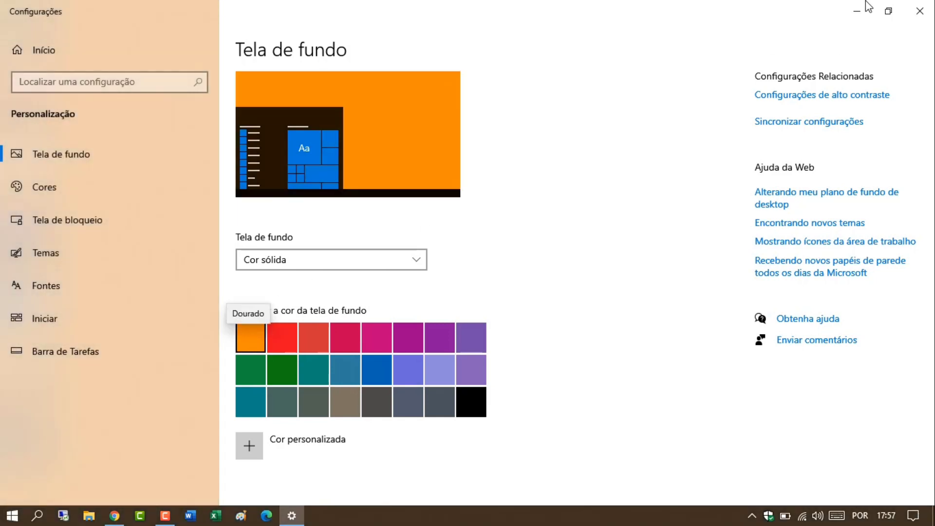
click(859, 8)
click(291, 517)
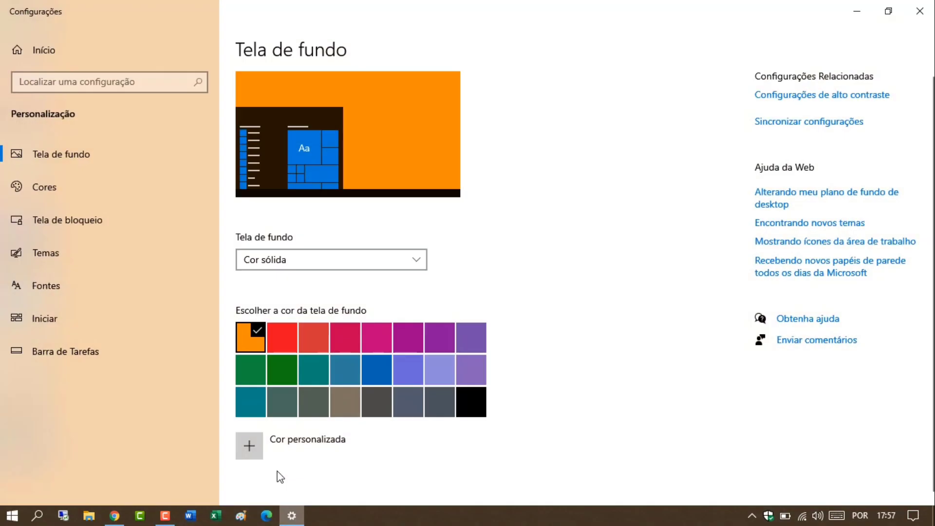
Set the solid background colour to the bright red beside Dourado and check it on the desktop.
click(292, 347)
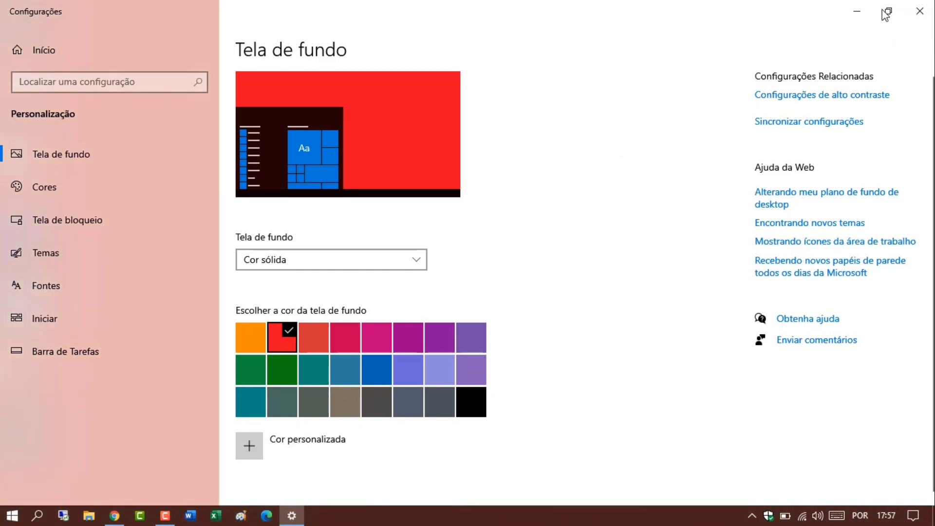
click(857, 10)
click(291, 516)
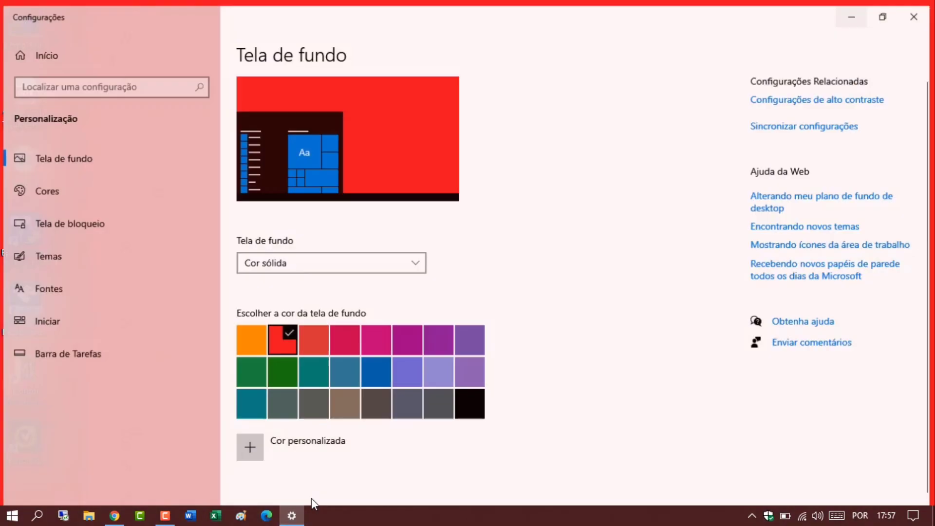
Set the solid background colour to the strong blue in the palette's middle row and check it on the desktop.
click(385, 376)
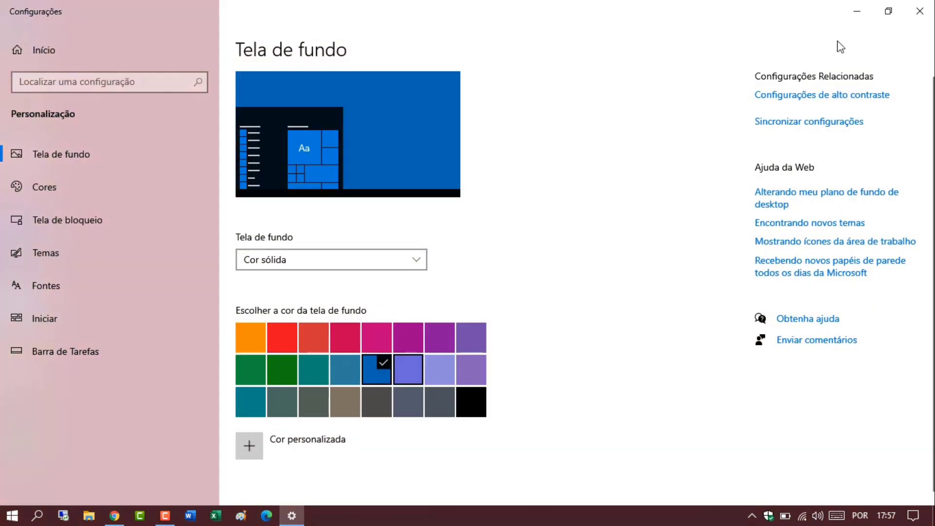
click(857, 11)
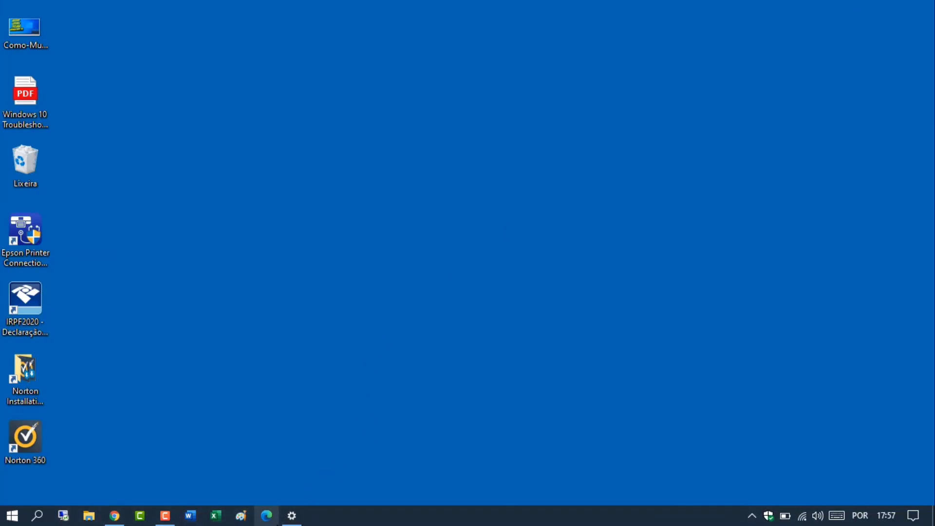
click(291, 517)
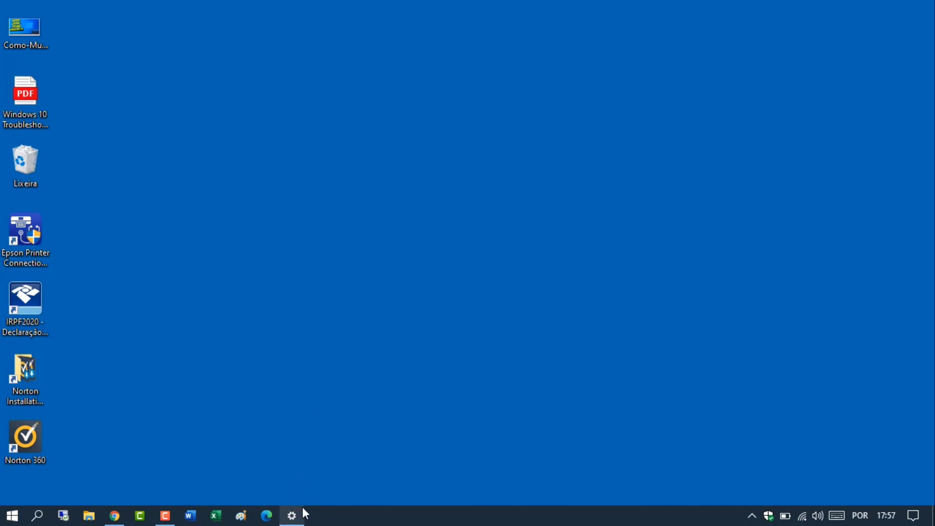
mouse_move(288, 511)
click(268, 516)
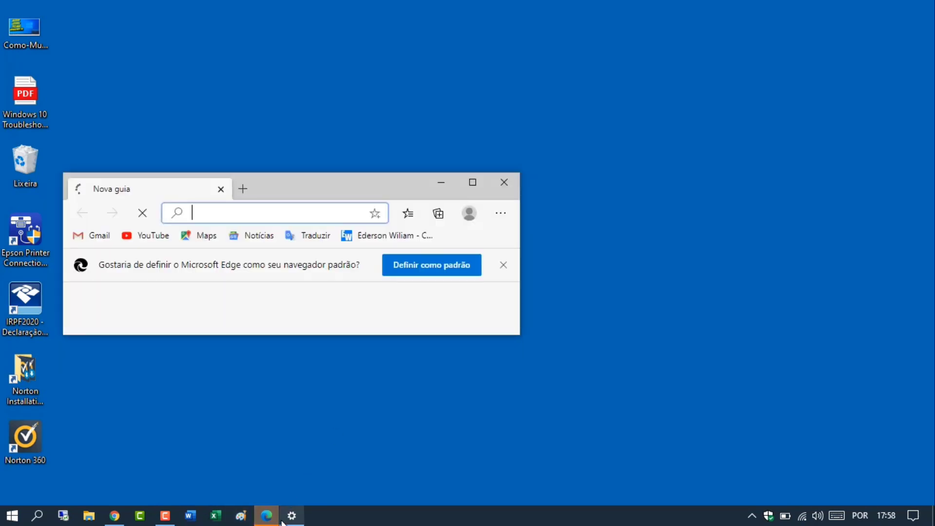
click(504, 181)
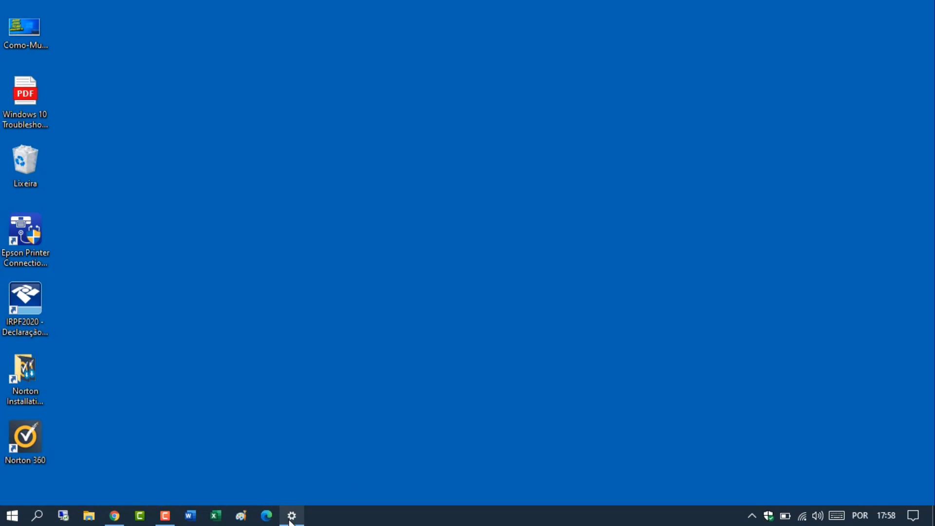
Reopen the desktop's personalisation settings, set the solid background colour to the bottom-row blue-grey beside dark grey, and check it on the desktop.
right_click(425, 288)
click(455, 457)
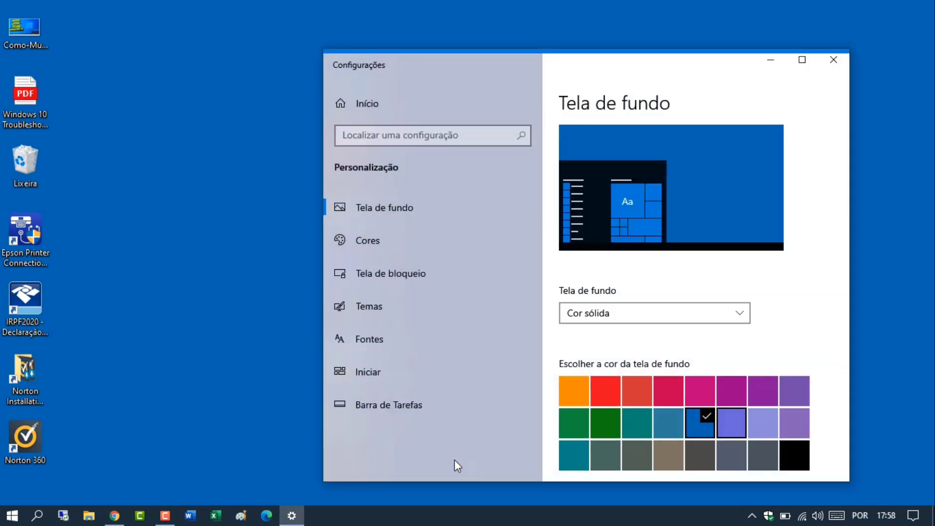
click(794, 61)
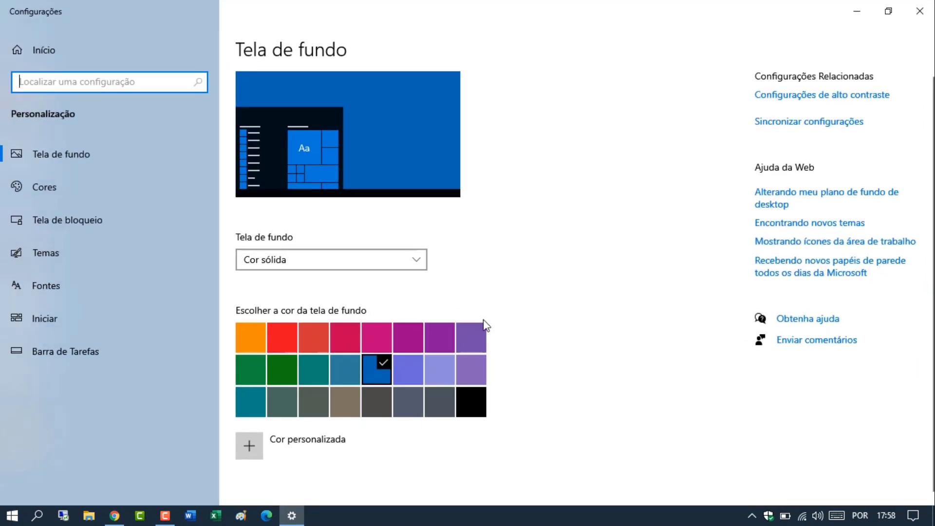
click(413, 403)
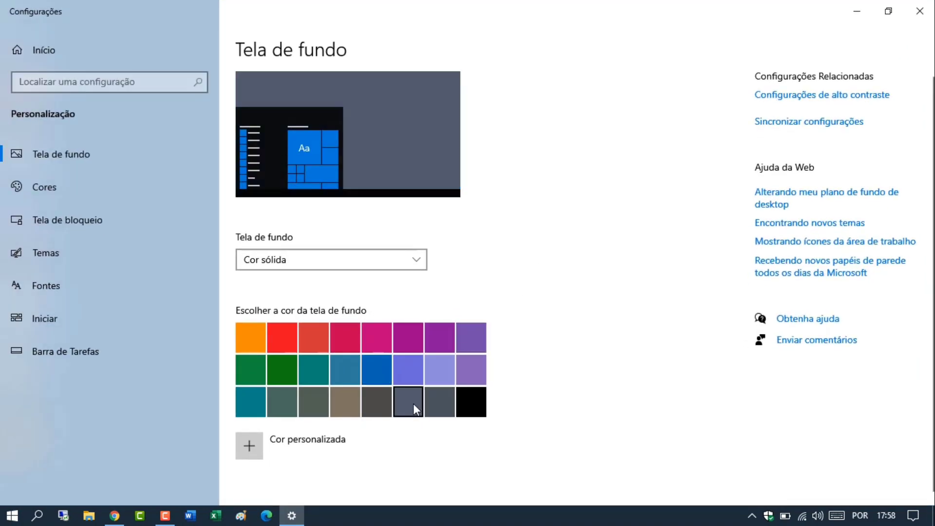
click(857, 12)
Return to the background settings and switch the background type to Apresentação de slides.
click(294, 514)
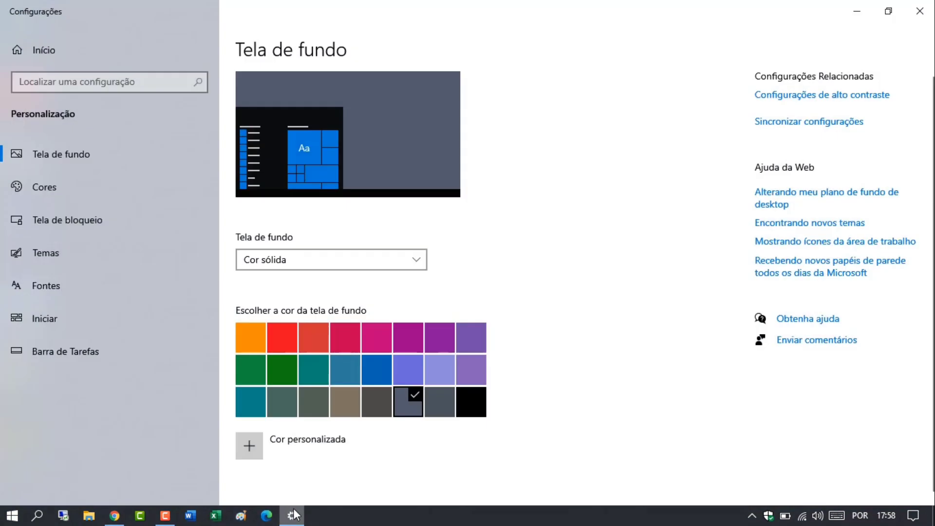
click(327, 265)
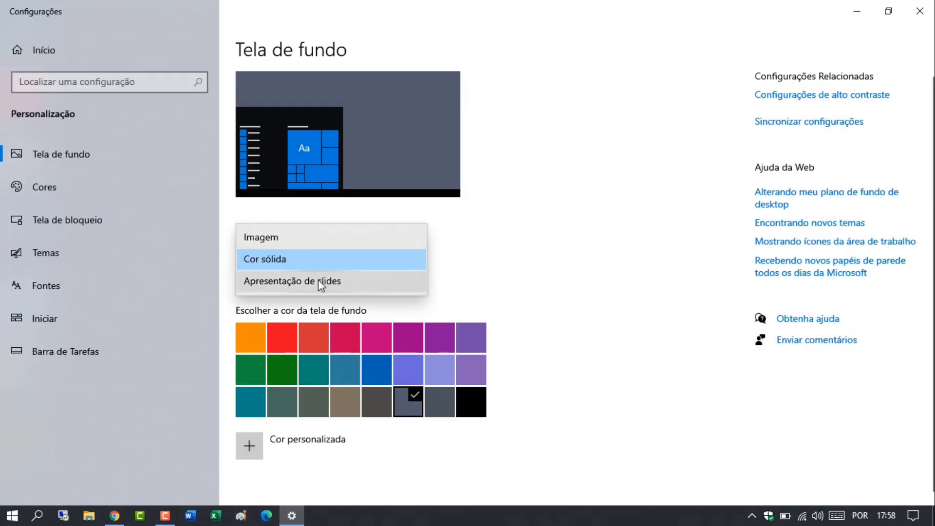
click(317, 280)
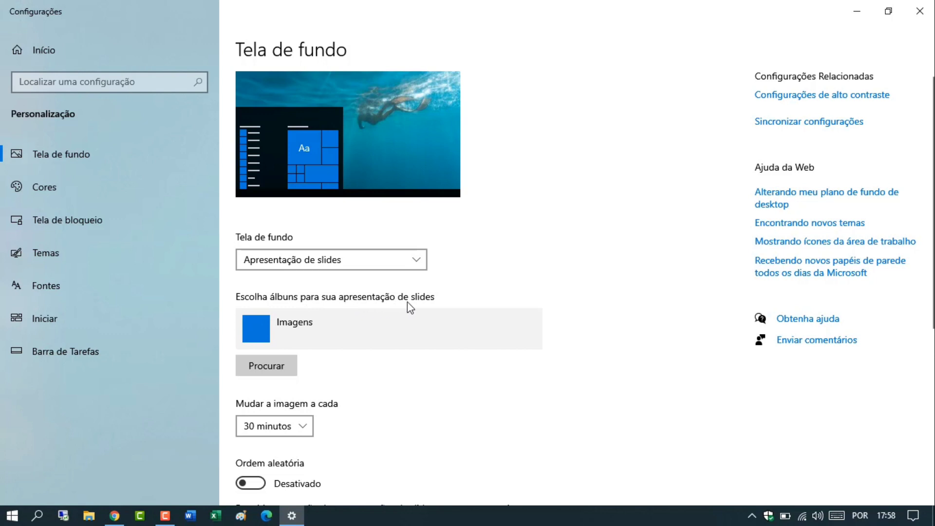
Browse into the Imagens da Câmera folder as a possible slideshow album and cancel the folder selection.
click(283, 362)
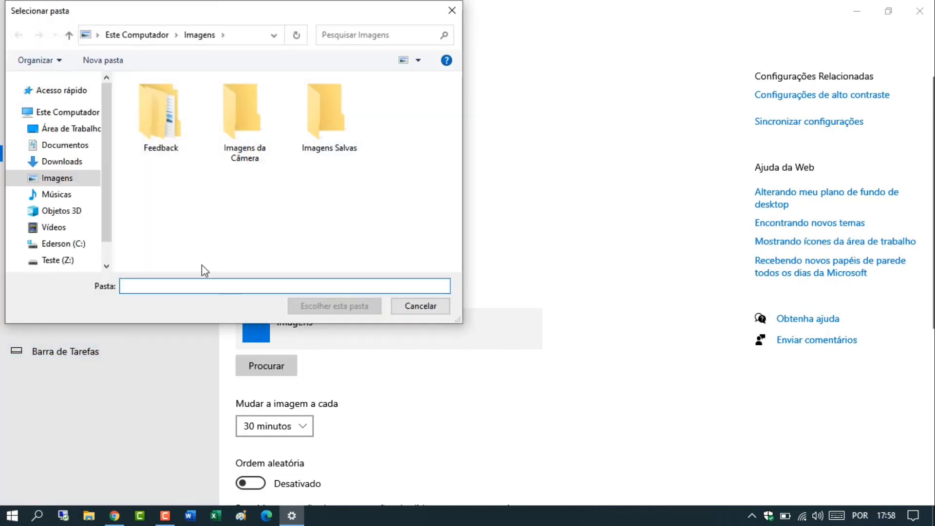
double_click(238, 122)
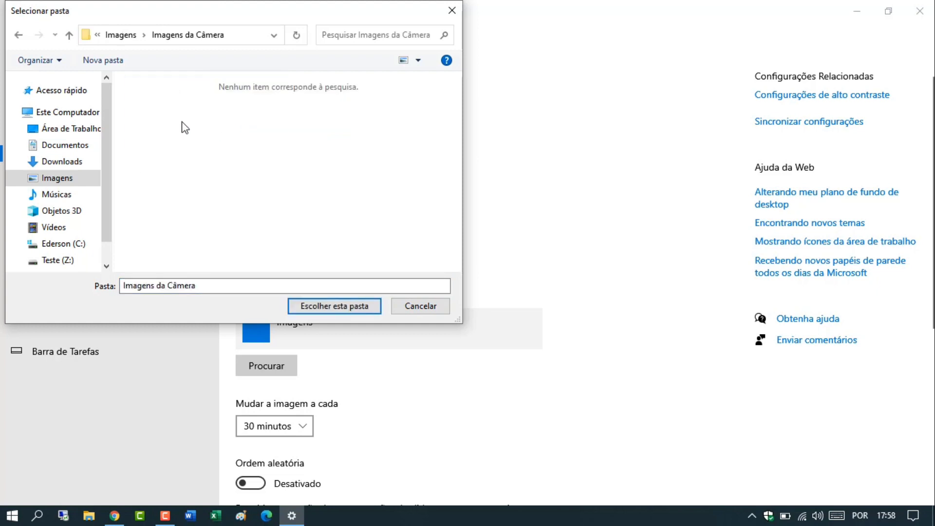
click(431, 309)
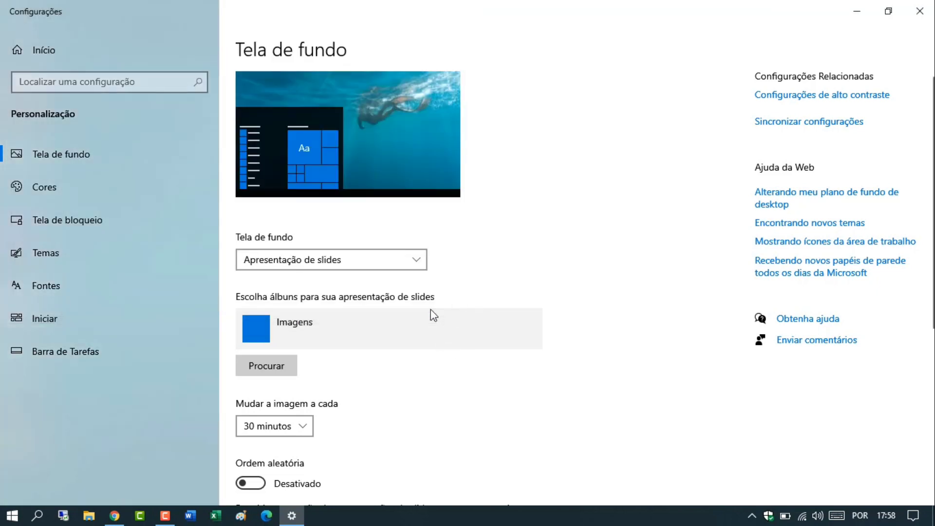
Set the slideshow to change the picture every 1 minuto and turn on Ordem aleatória.
scroll(409, 336, down, 3)
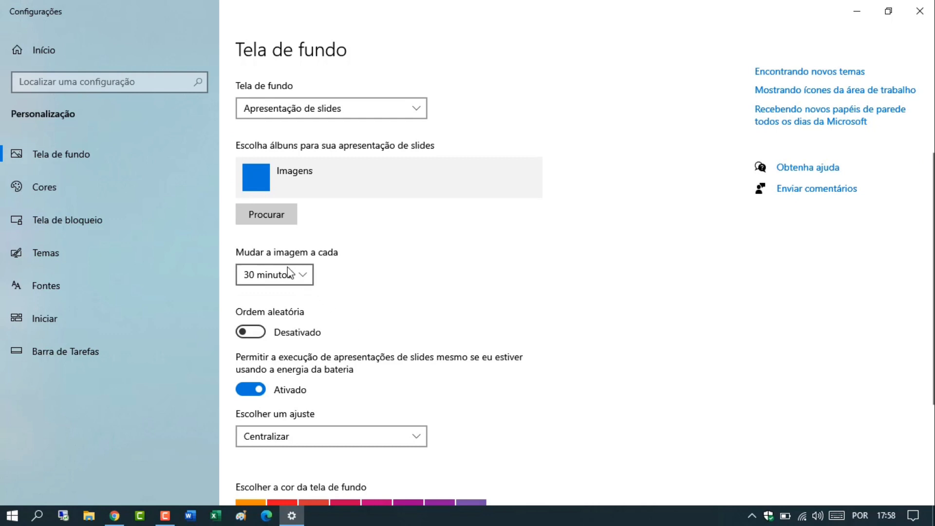
click(298, 275)
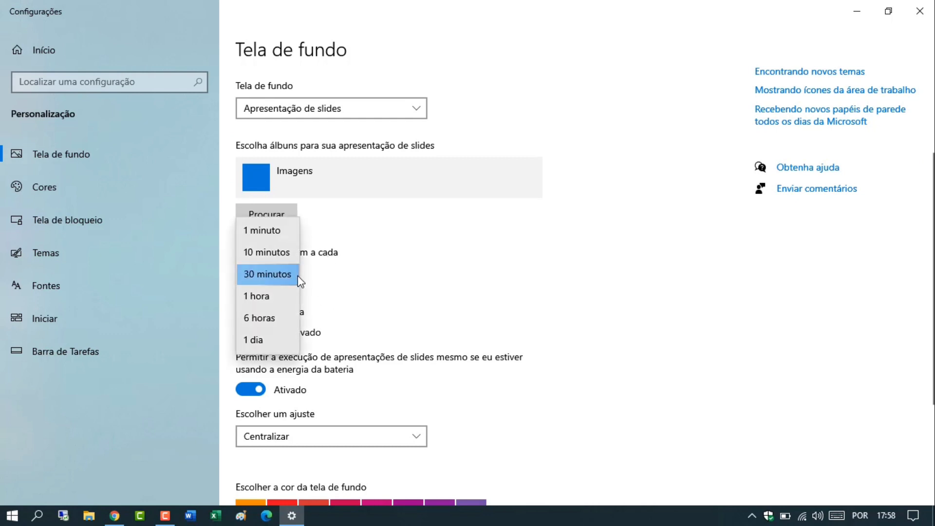
click(280, 232)
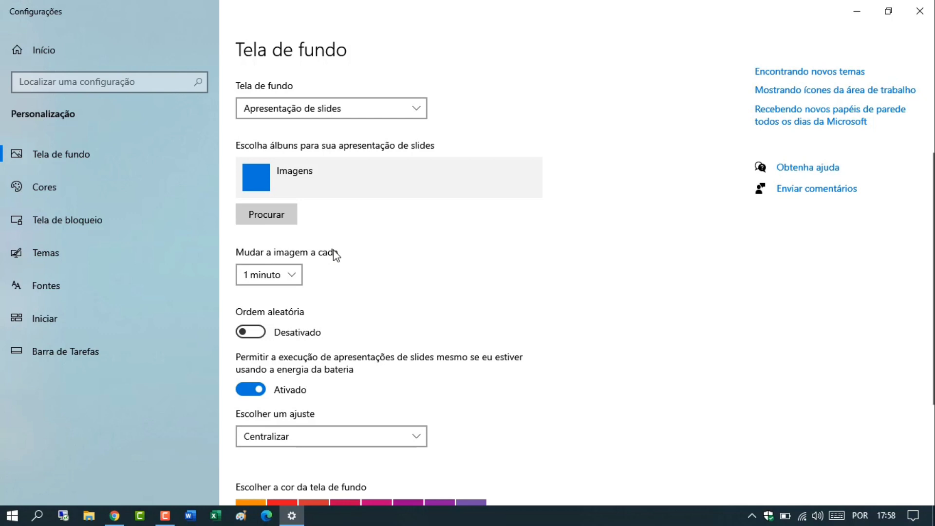
click(257, 332)
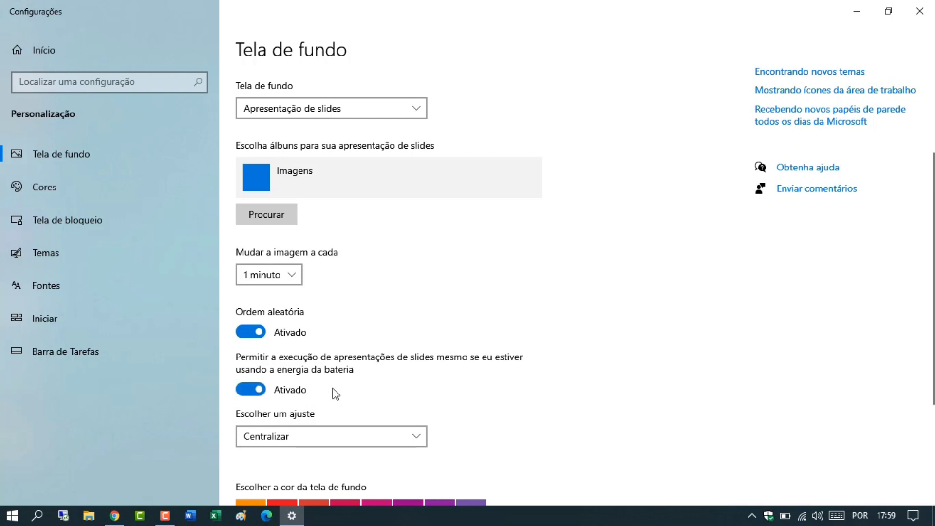
Review the slideshow's fit options and keep Centralizar.
scroll(336, 393, down, 3)
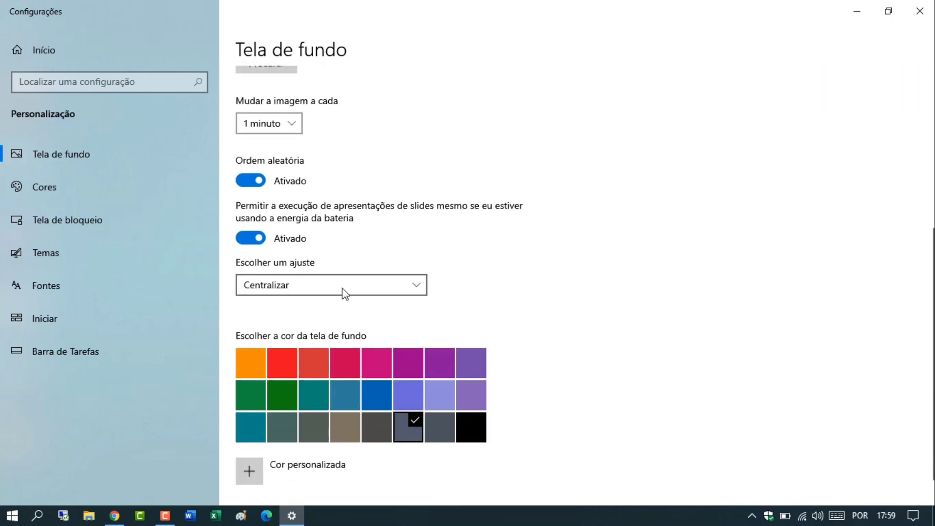
click(344, 292)
click(314, 294)
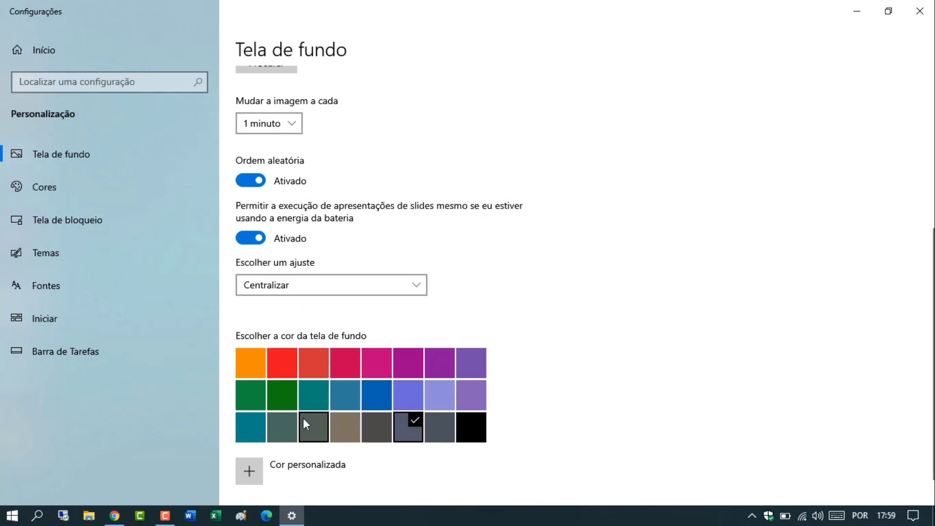
Define a custom background colour by picking Azul-escuro in the colour spectrum and accept it.
scroll(292, 428, down, 1)
click(249, 442)
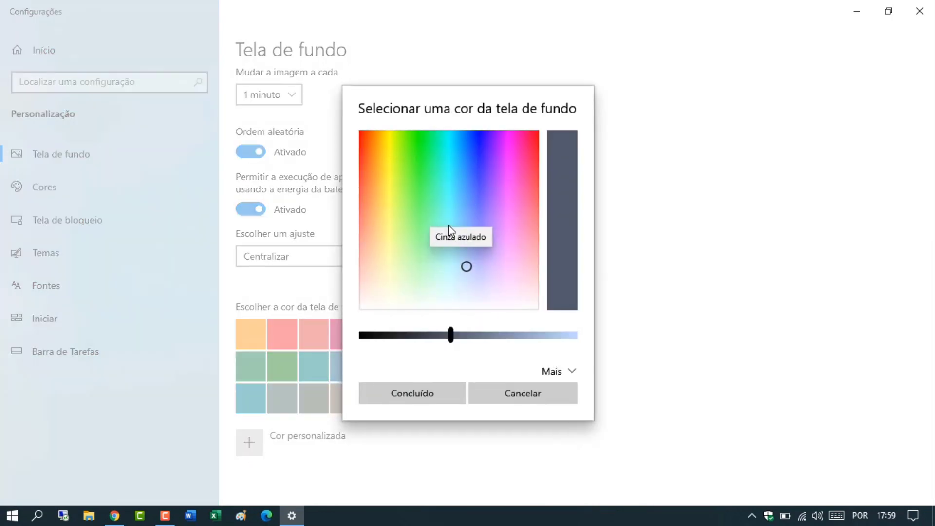
click(466, 191)
click(414, 400)
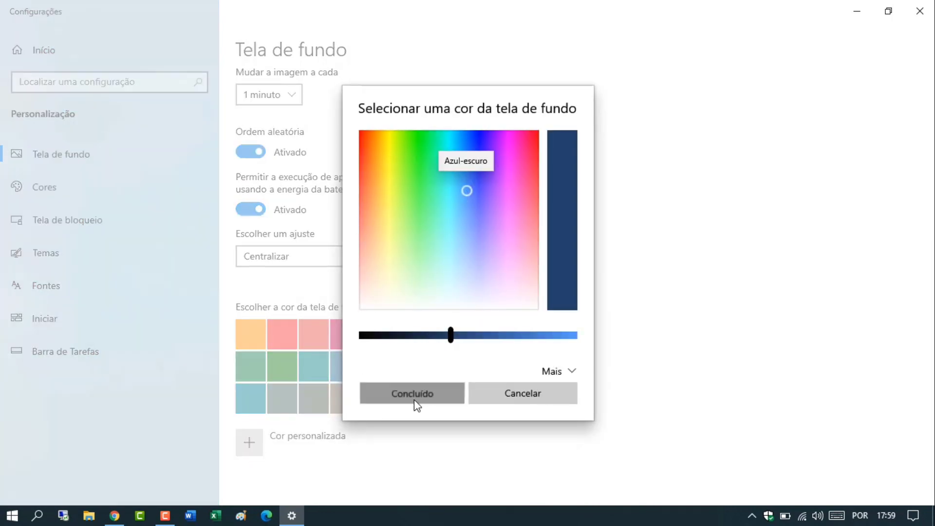
Switch the background type back to Imagem, choose the blue Windows logo picture, and check it on the desktop.
scroll(505, 308, up, 6)
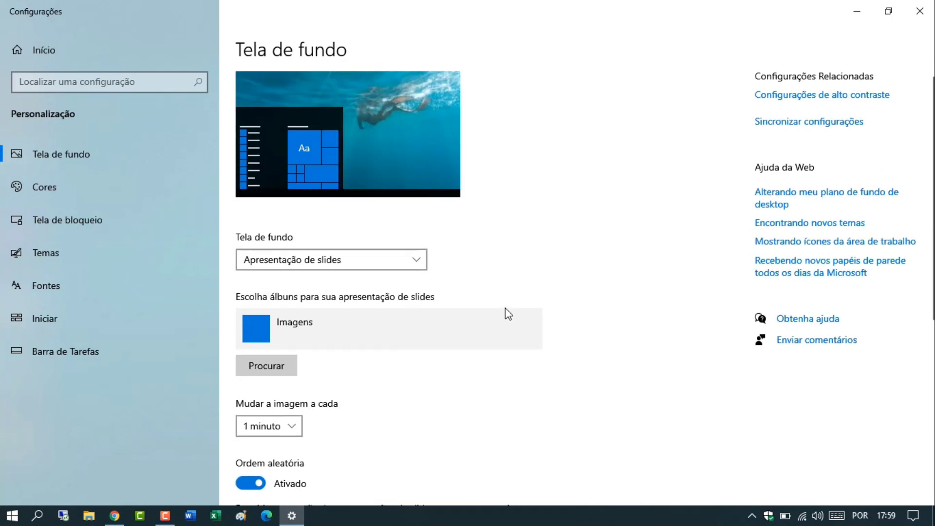
click(403, 261)
click(329, 221)
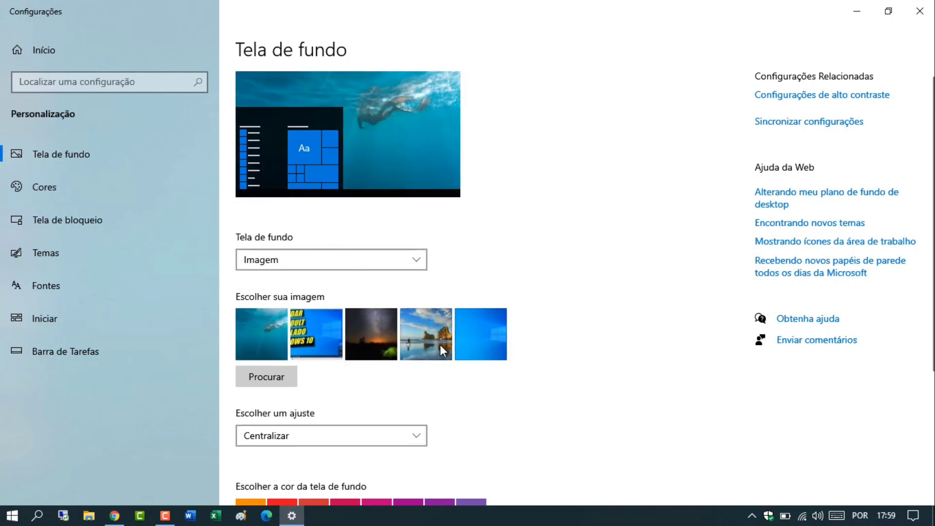
click(475, 336)
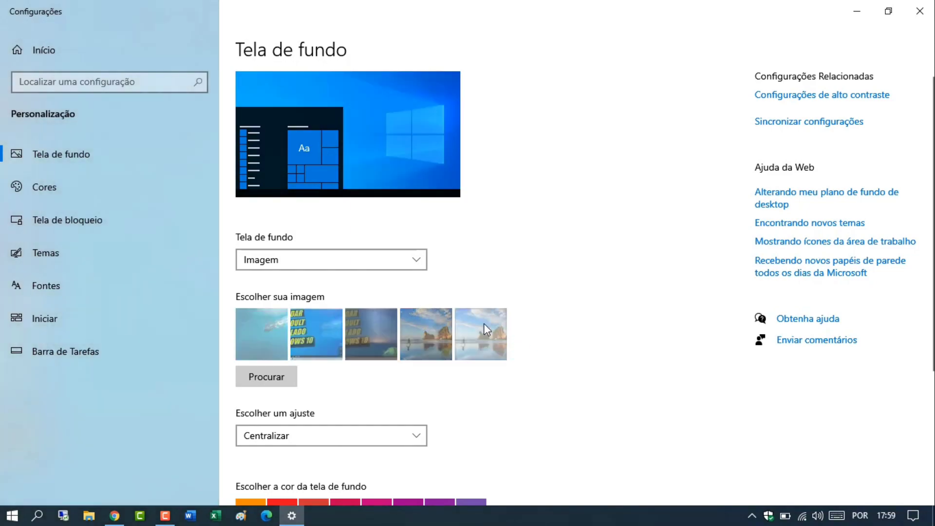
click(857, 10)
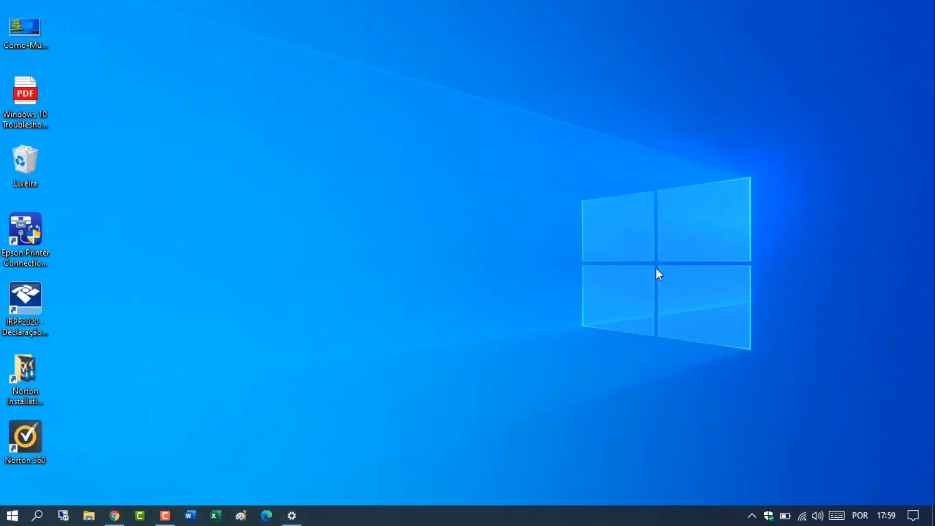